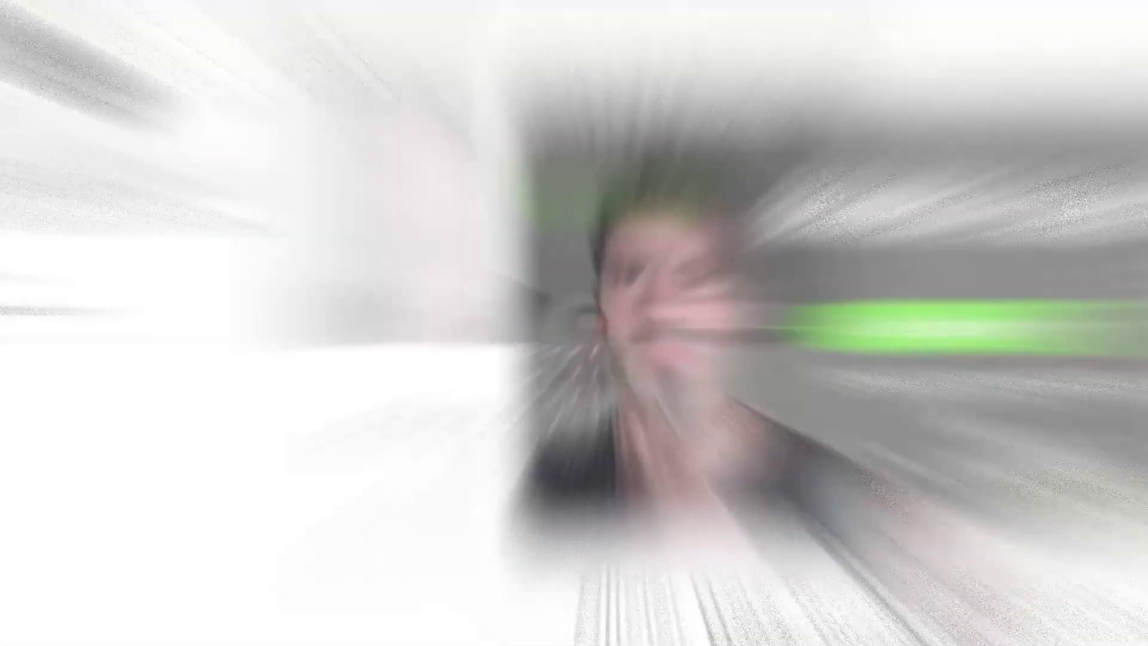
Open the creation page for an organic Pin
{"action": "left_click", "coordinate": [142, 91]}
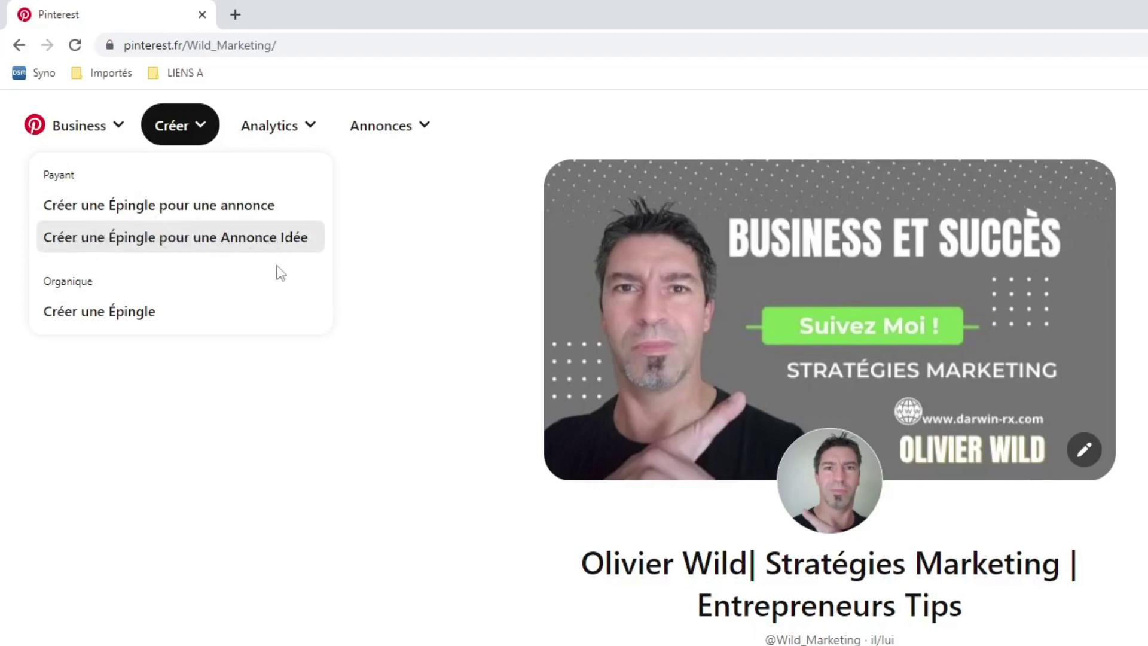
{"action": "left_click", "coordinate": [110, 320]}
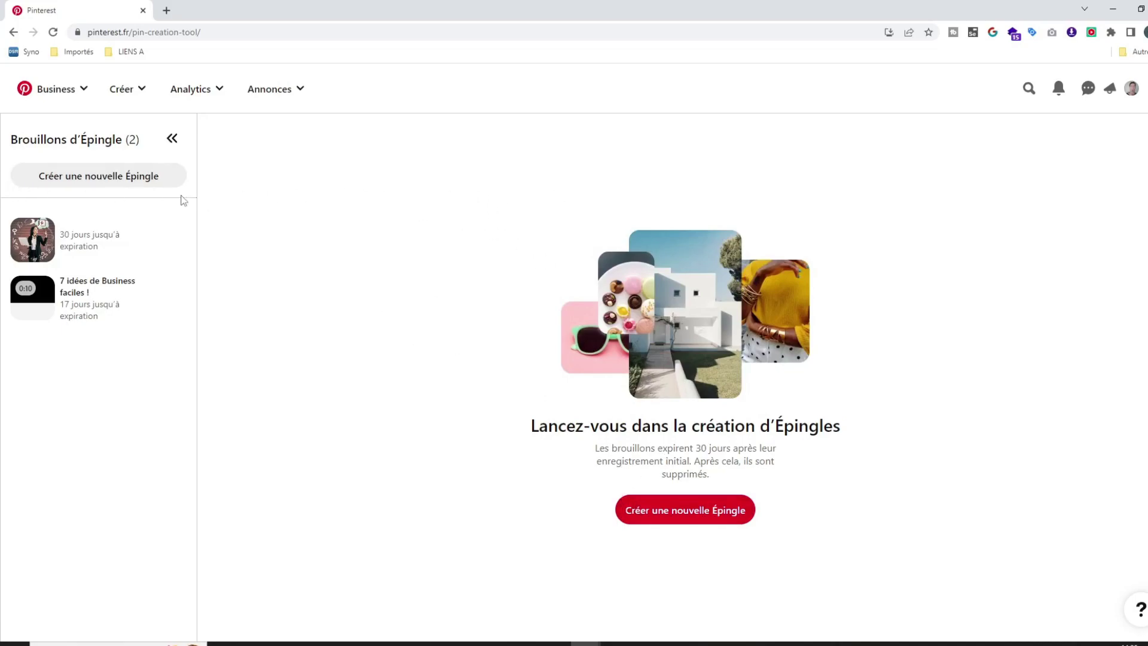
{"action": "mouse_move", "coordinate": [174, 240]}
{"action": "left_click", "coordinate": [682, 514]}
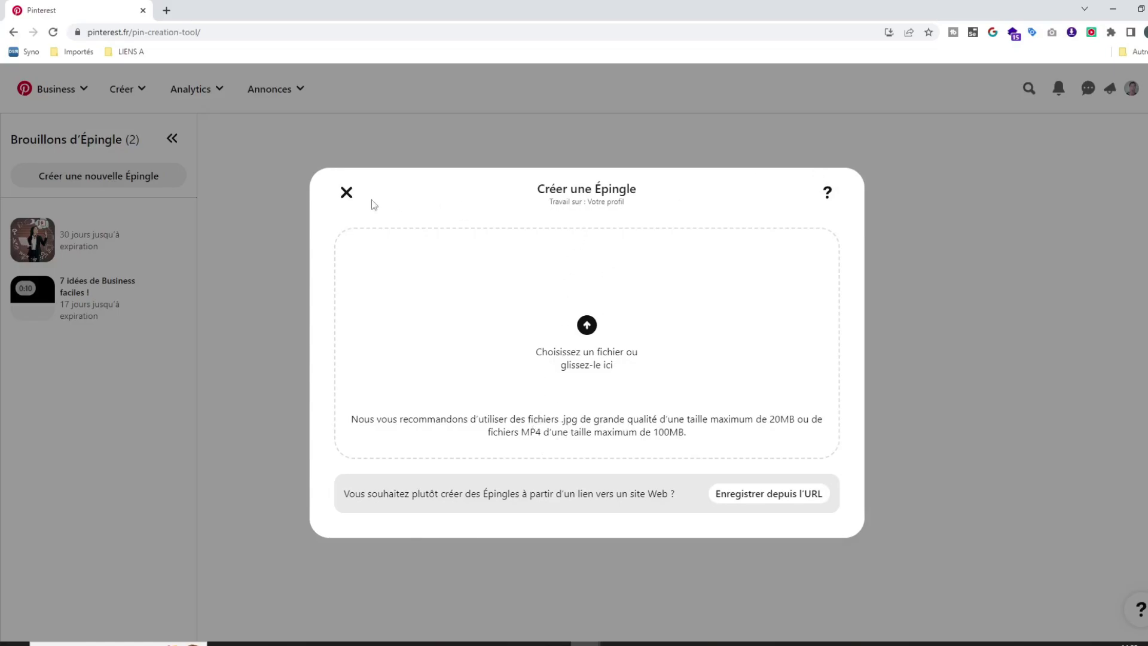
{"action": "left_click", "coordinate": [347, 192]}
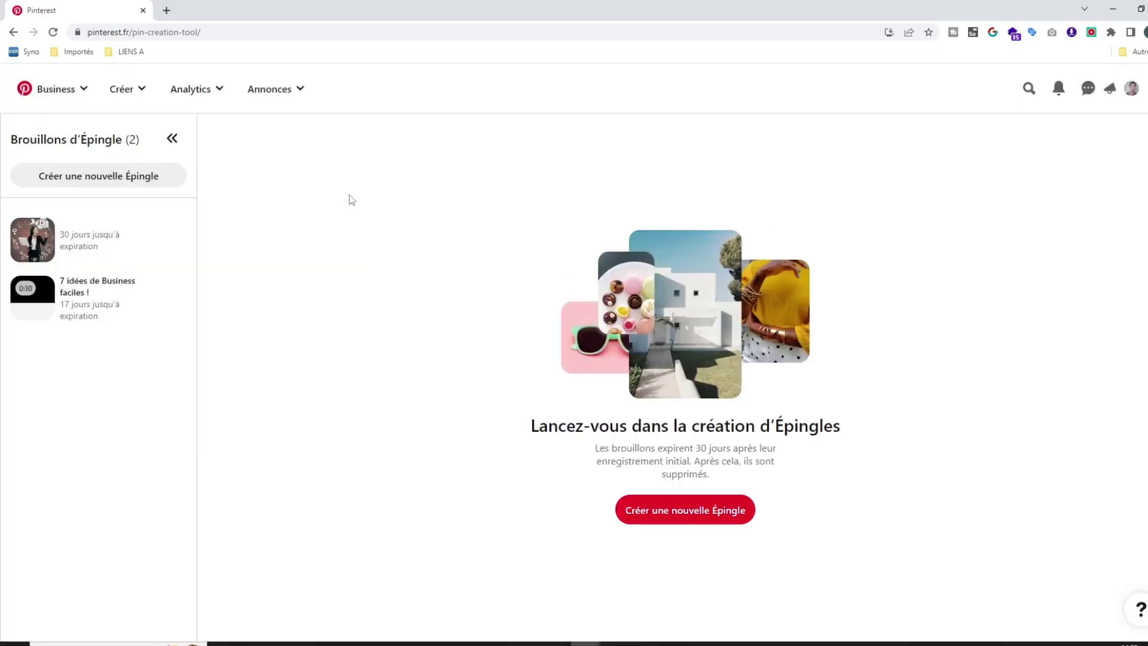
Open the untitled Pin draft that has 30 days until expiration and set its title to "test"
{"action": "left_click", "coordinate": [99, 247]}
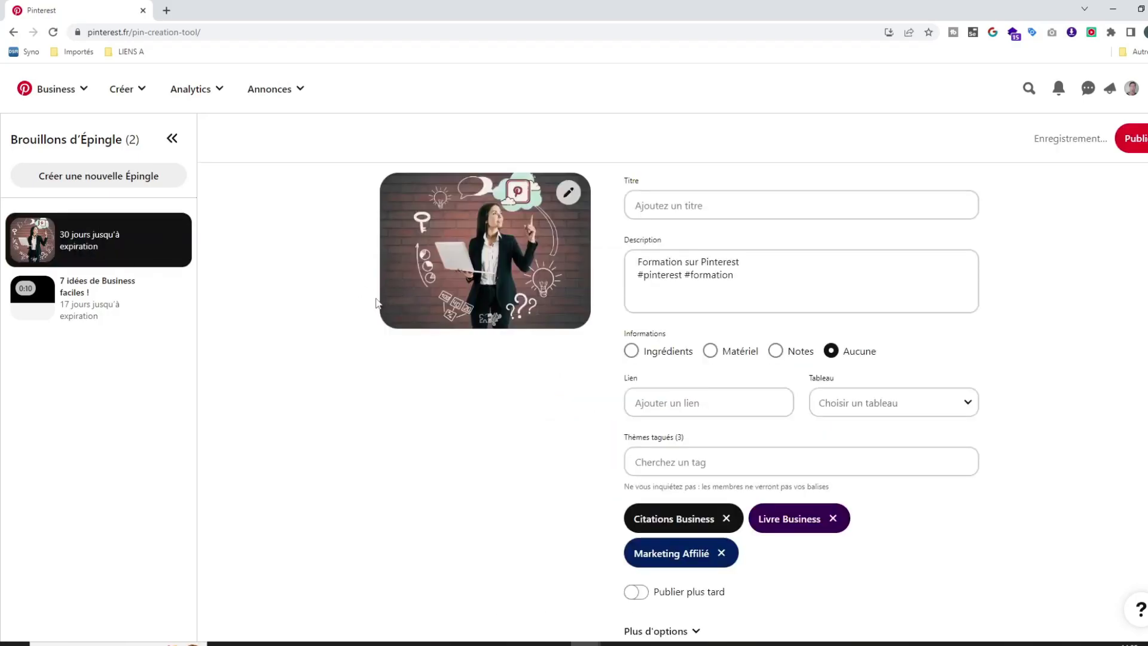
{"action": "left_click", "coordinate": [661, 206]}
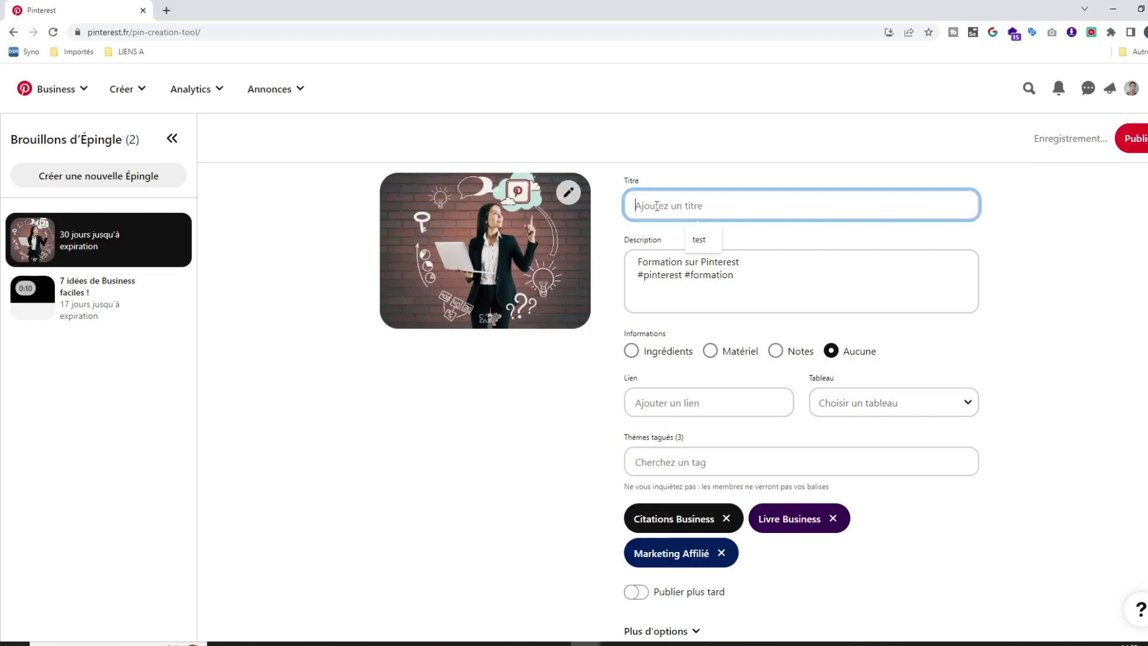
{"action": "left_click", "coordinate": [698, 240]}
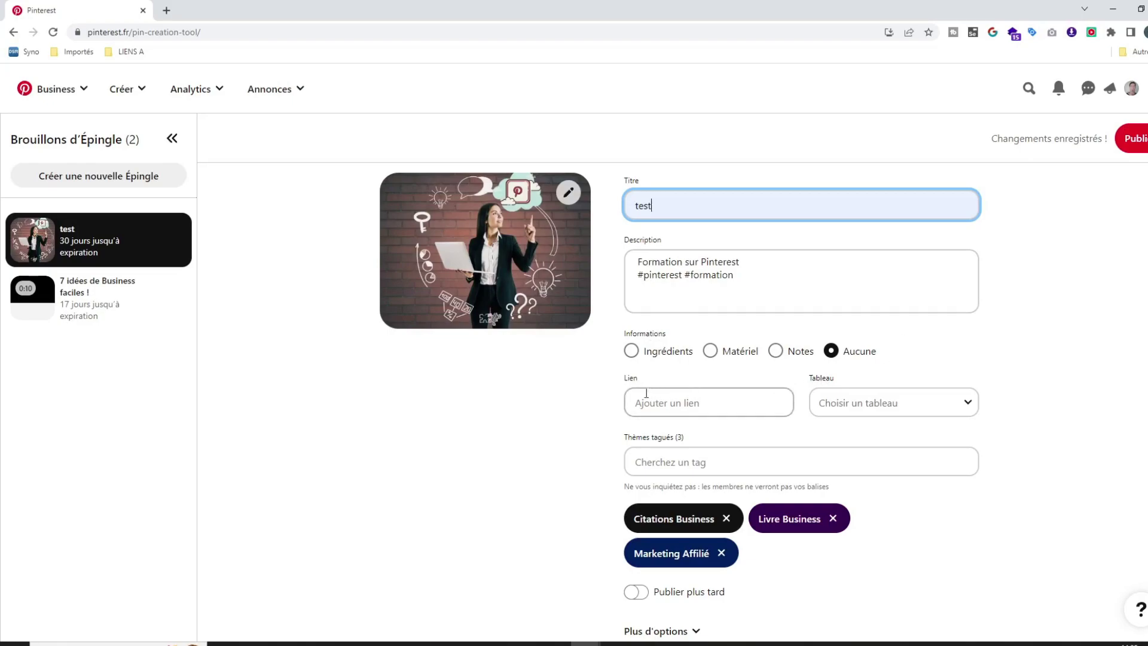
Try the information types Ingrédients, Matériel with difficulty Facile, and Notes, and return the setting to Aucune
{"action": "left_click", "coordinate": [631, 358]}
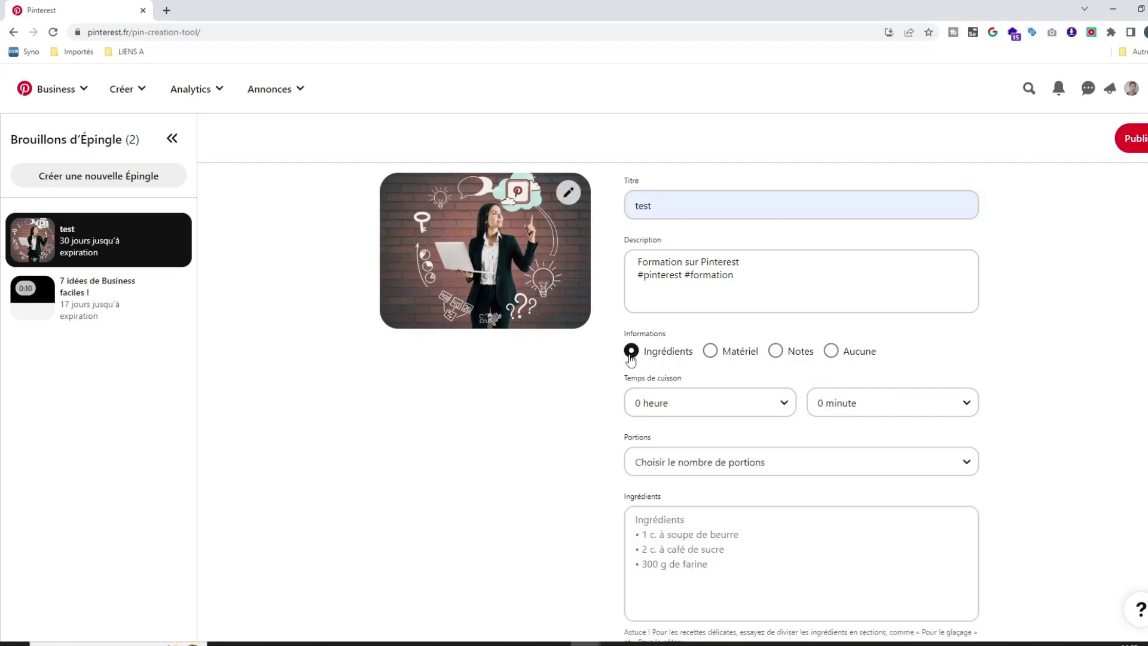
{"action": "left_click", "coordinate": [714, 359]}
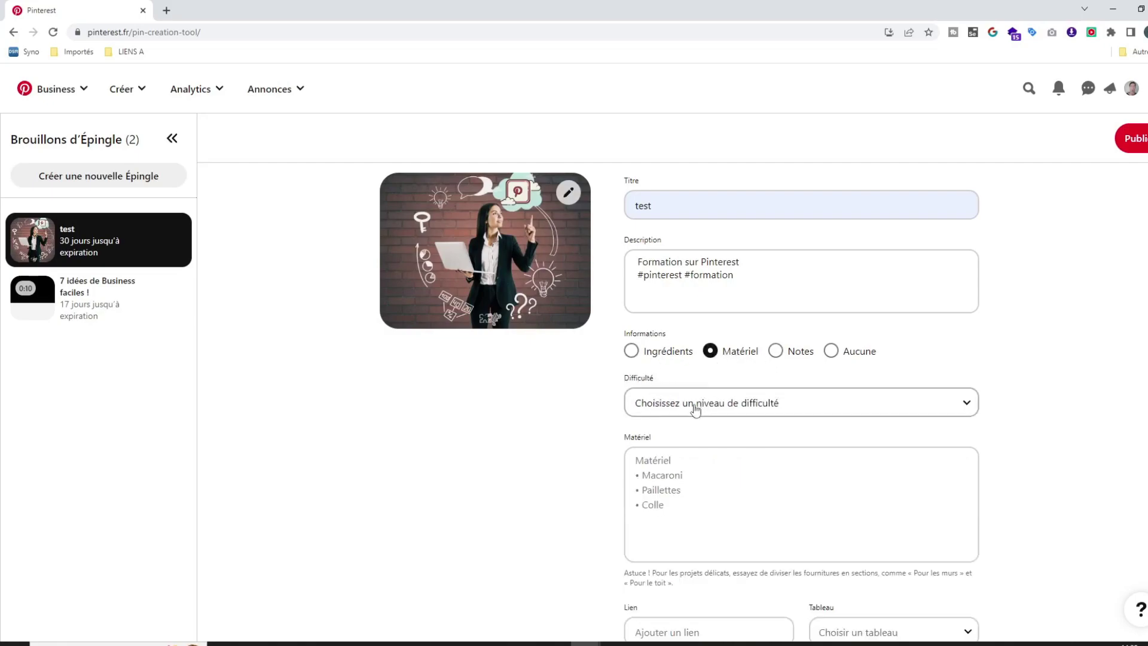
{"action": "left_click", "coordinate": [692, 404]}
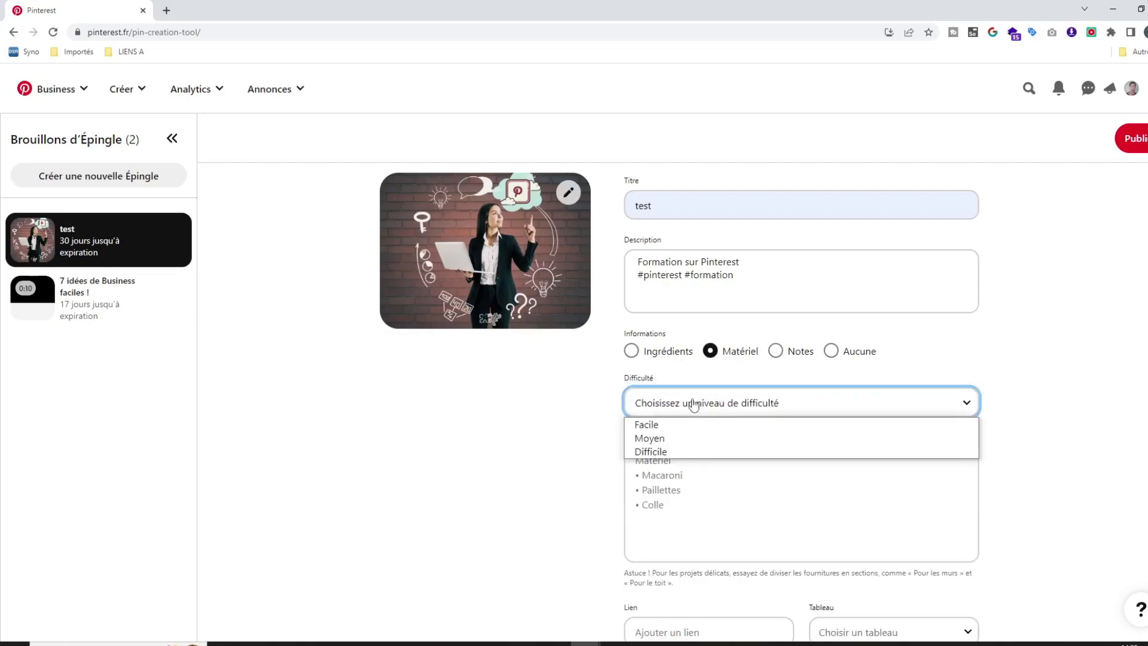
{"action": "key", "text": "Up"}
{"action": "key", "text": "Return"}
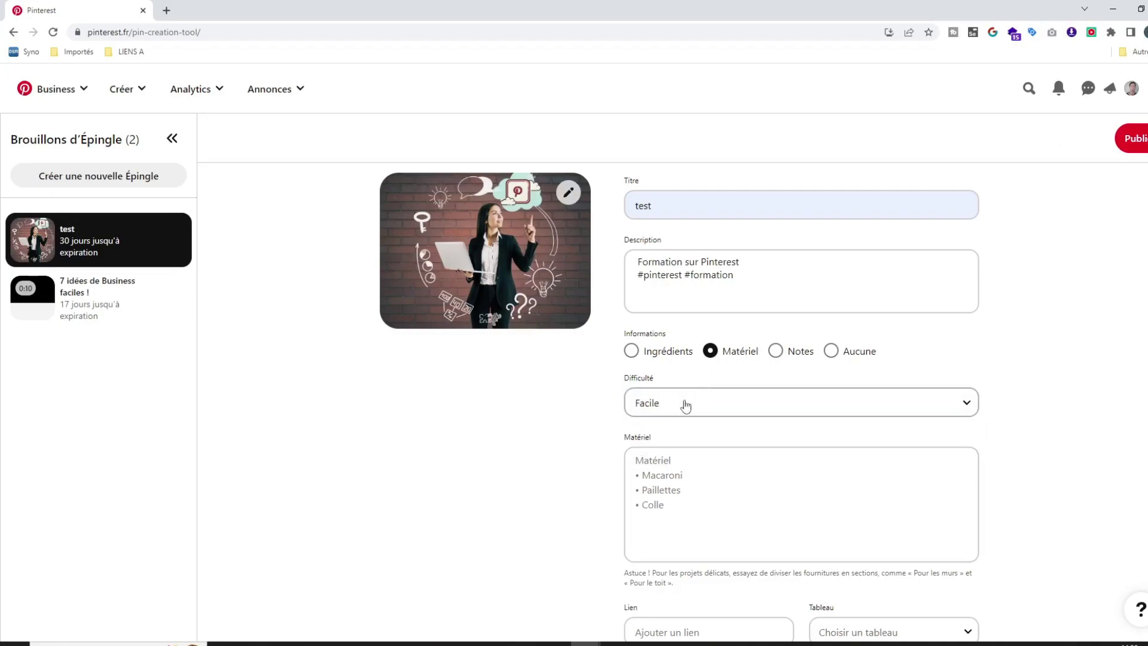
{"action": "left_click", "coordinate": [776, 352]}
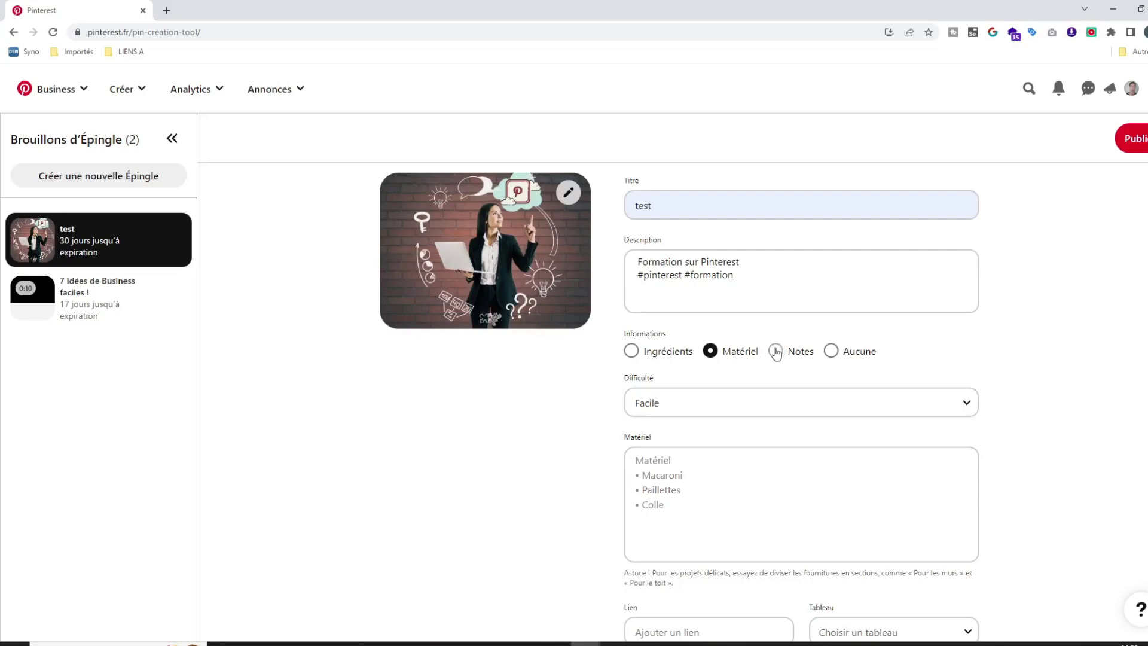
{"action": "left_click", "coordinate": [831, 354]}
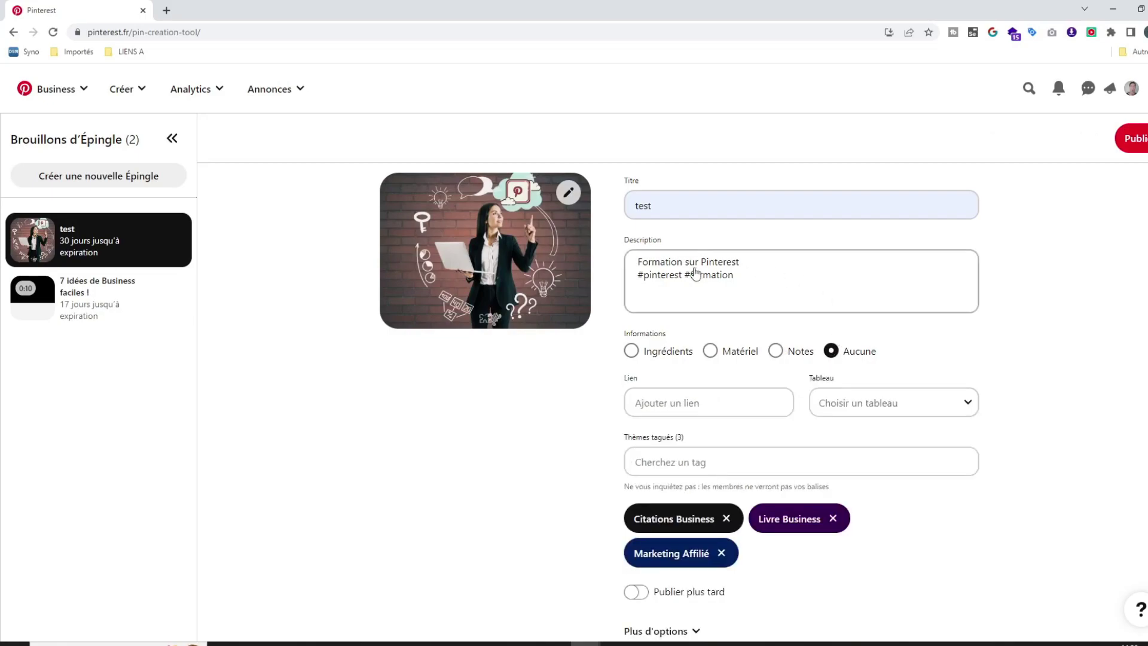
{"action": "left_click", "coordinate": [646, 410]}
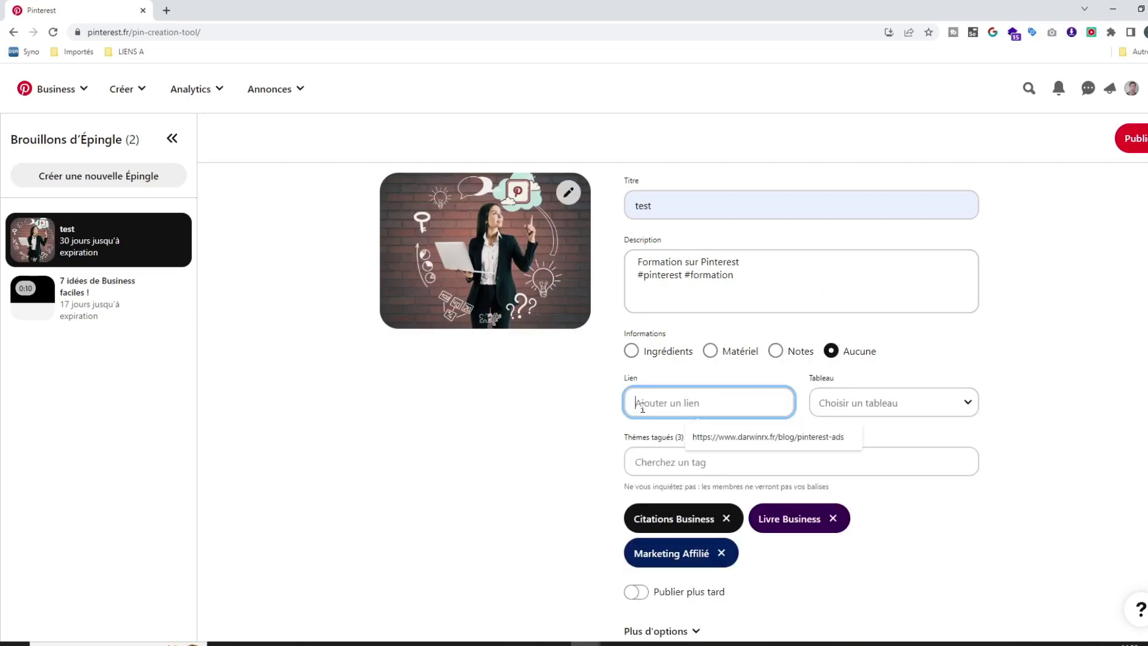
{"action": "left_click", "coordinate": [772, 437]}
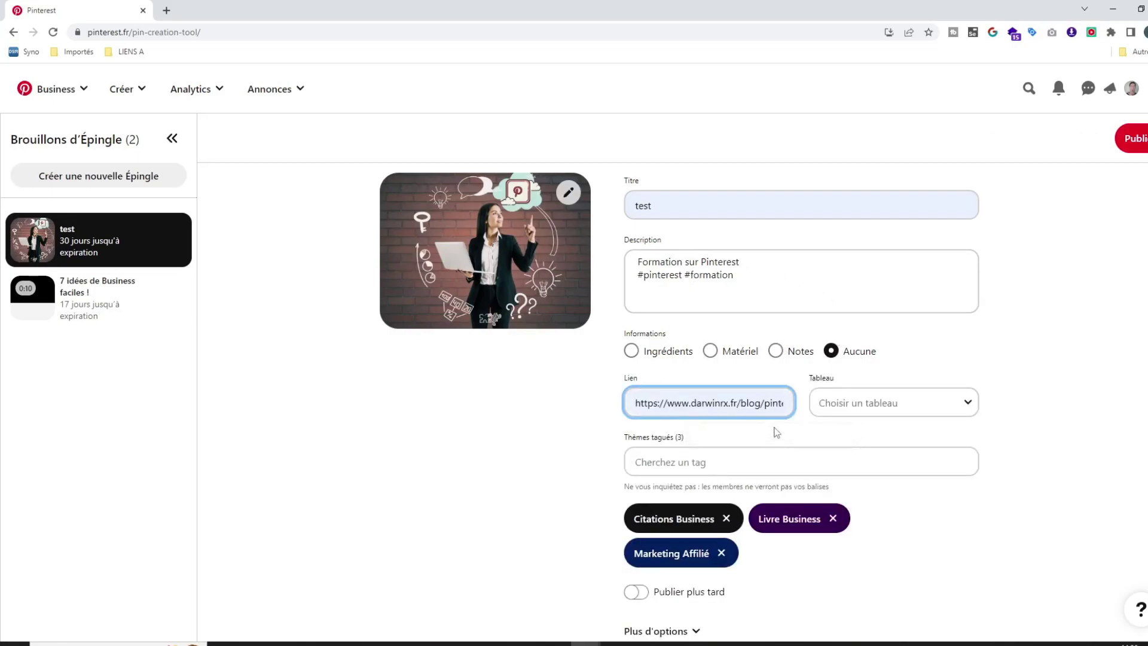
{"action": "left_click", "coordinate": [948, 411]}
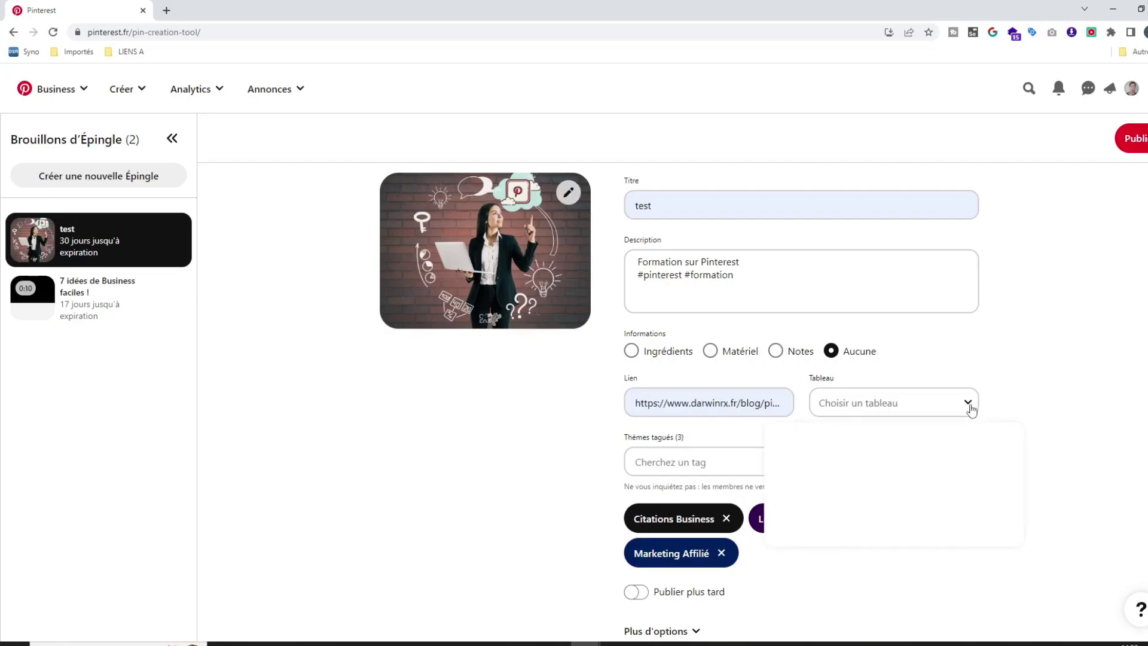
{"action": "left_click", "coordinate": [1021, 363]}
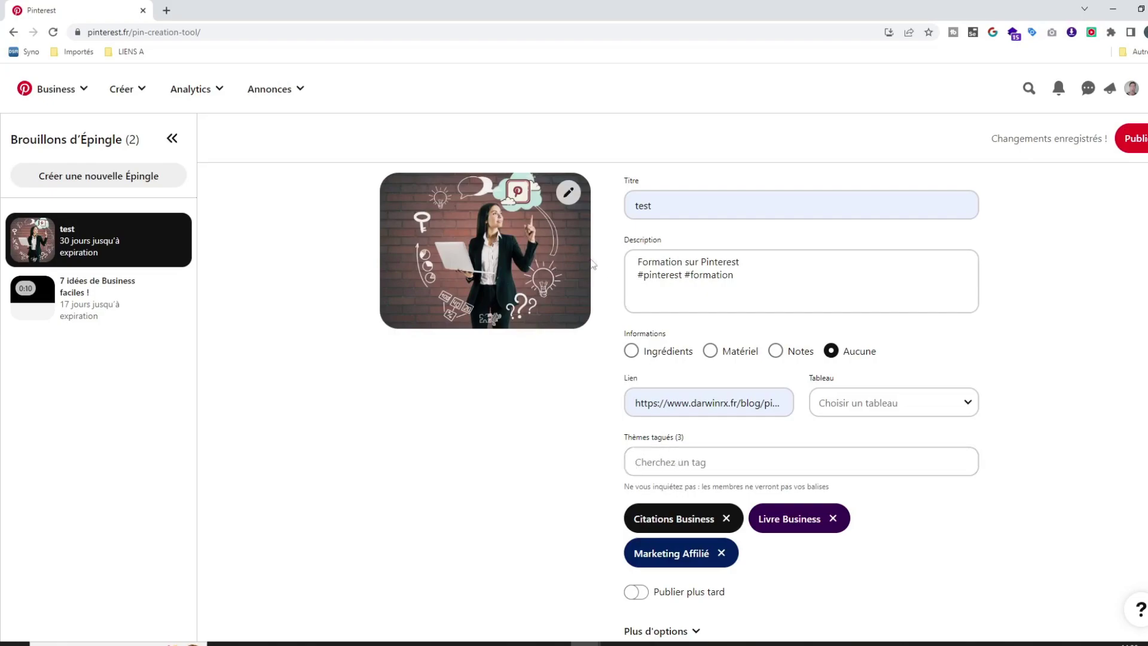
Search the theme tags for "business" and add the tag "marketing pour petites entreprises"
{"action": "left_click", "coordinate": [652, 464]}
{"action": "type", "text": "by"}
{"action": "type", "text": "usiness"}
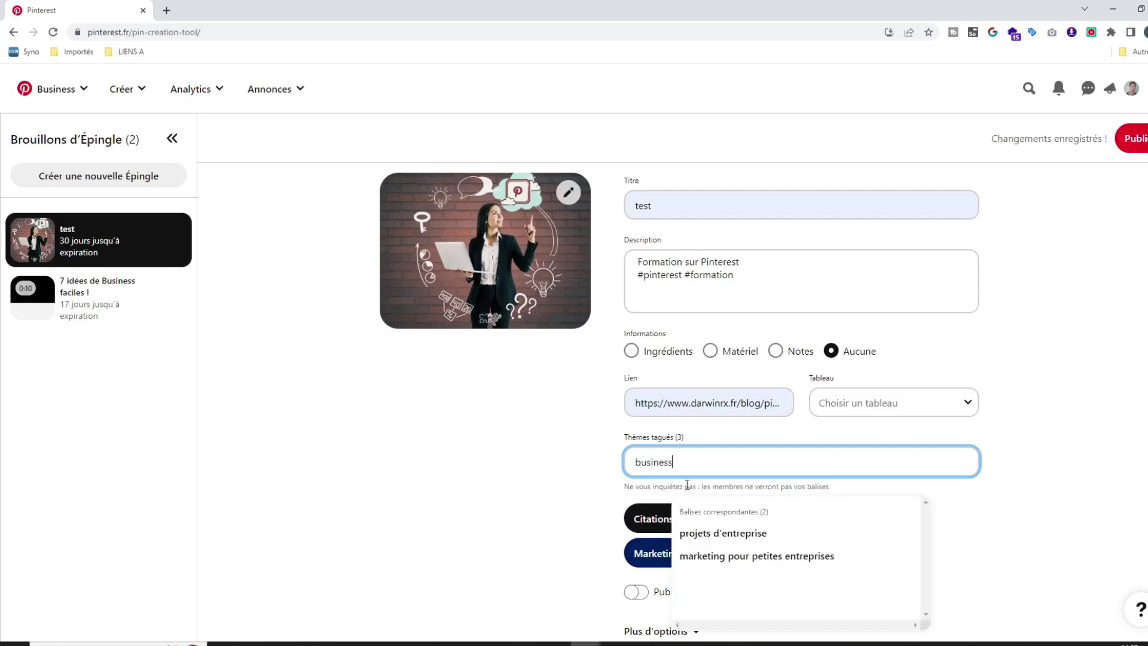
{"action": "left_click", "coordinate": [708, 556]}
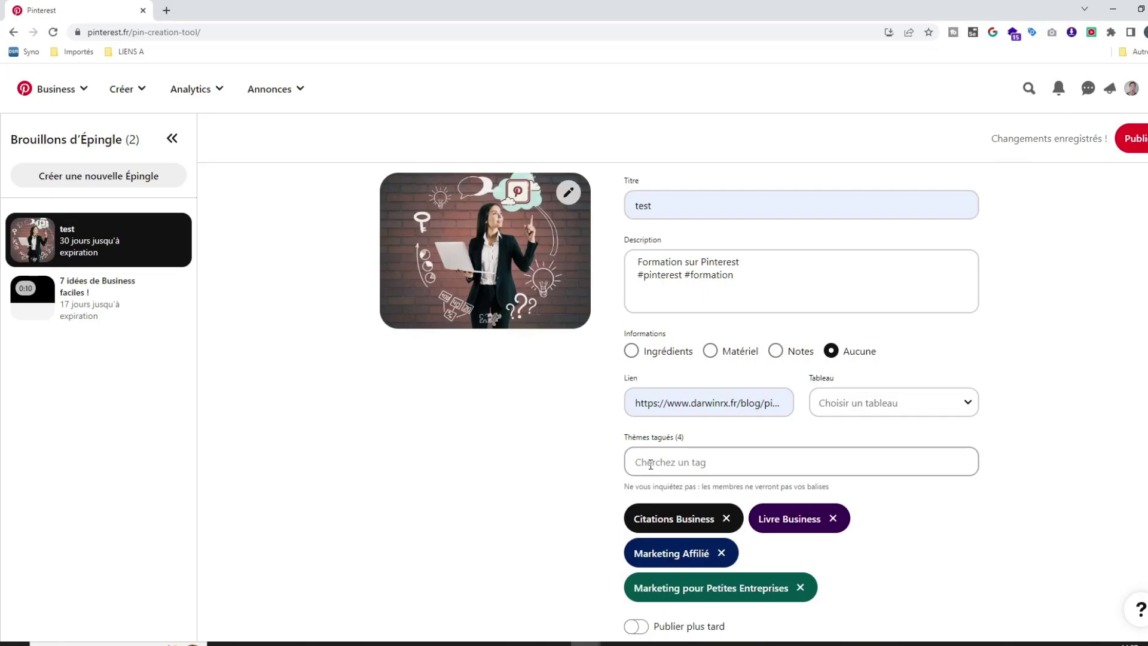
Try searching the theme tags for "paque" and clear the search text
{"action": "left_click", "coordinate": [651, 465]}
{"action": "type", "text": "paque"}
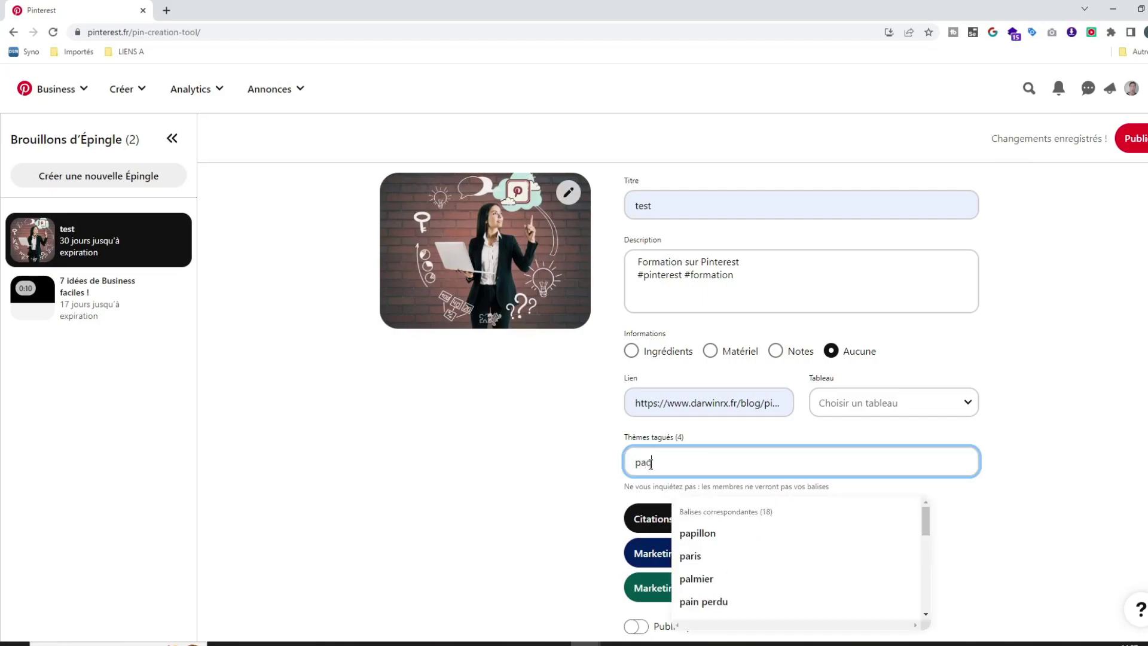
{"action": "key", "text": "BackSpace"}
{"action": "key", "text": "BackSpace"}
{"action": "key", "text": "BackSpace"}
{"action": "key", "text": "BackSpace"}
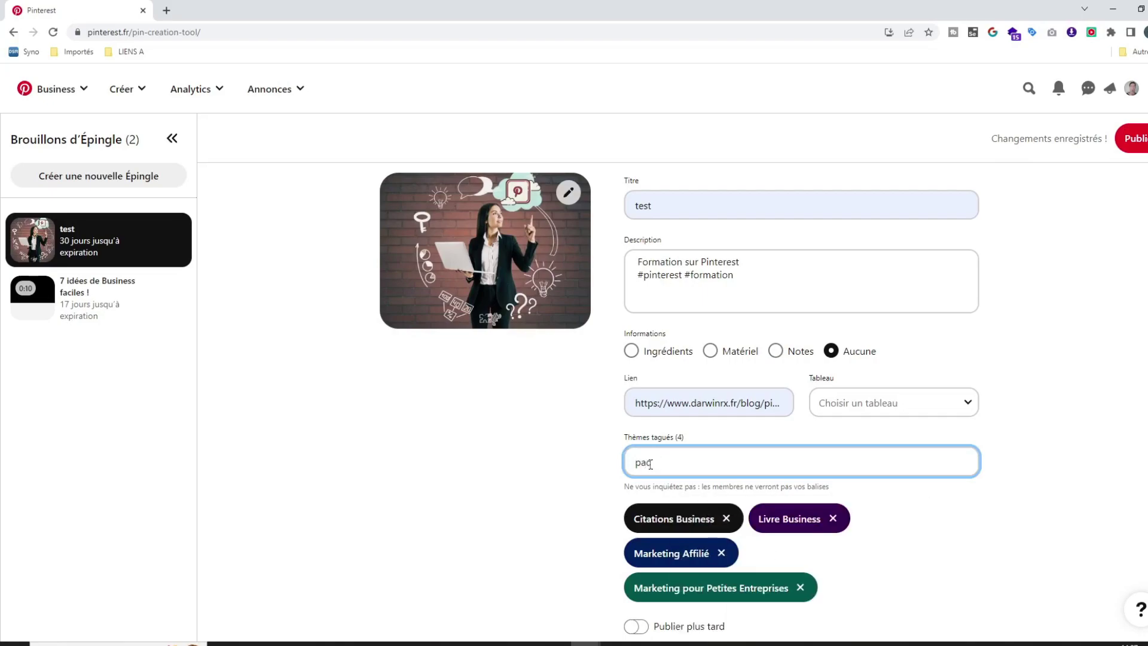
{"action": "type", "text": "aque"}
{"action": "key", "text": "BackSpace"}
{"action": "key", "text": "BackSpace"}
{"action": "key", "text": "BackSpace"}
{"action": "key", "text": "BackSpace"}
{"action": "key", "text": "BackSpace"}
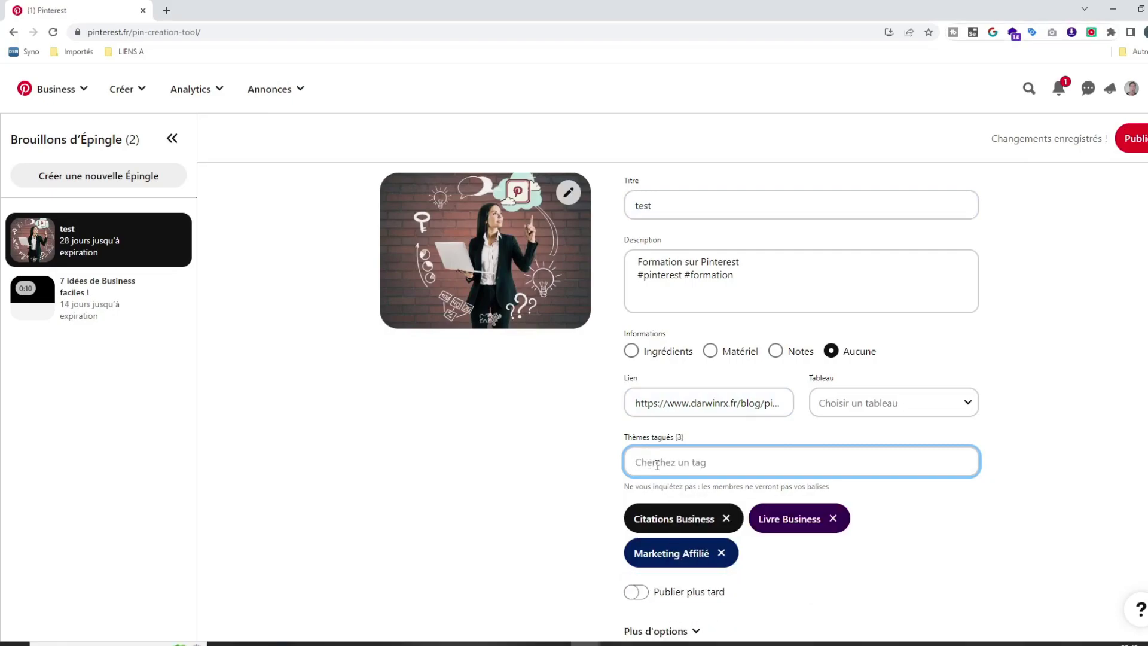
Add the theme tags "friandises de pâques" and "pâques" to the Pin by searching for "easter"
{"action": "type", "text": "easter"}
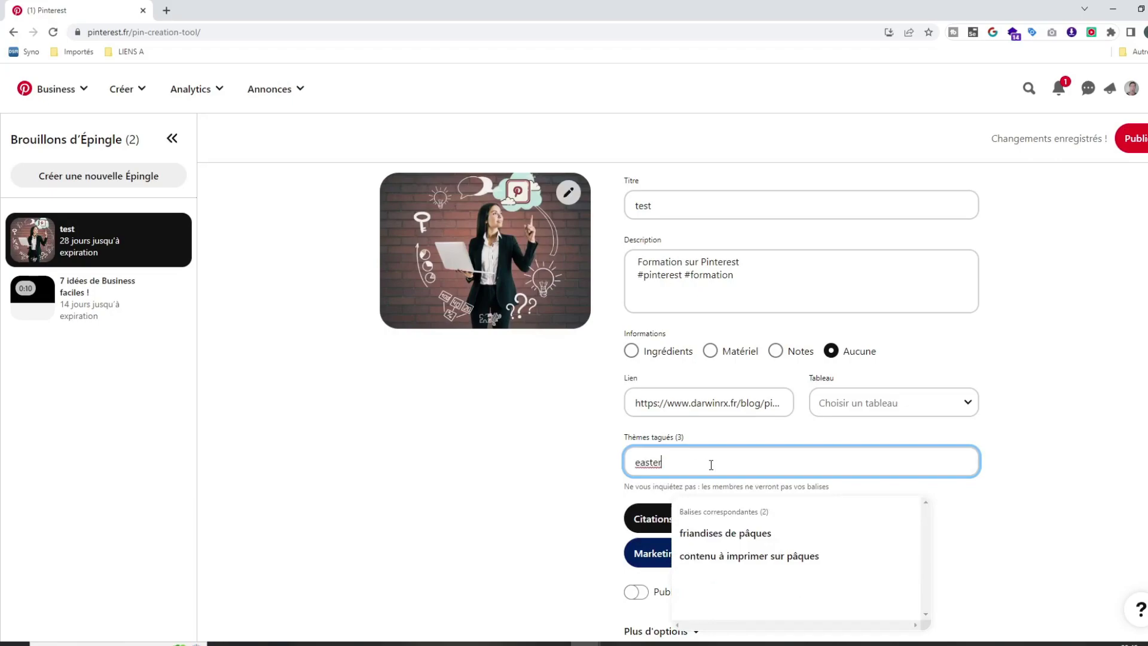
{"action": "left_click", "coordinate": [710, 544]}
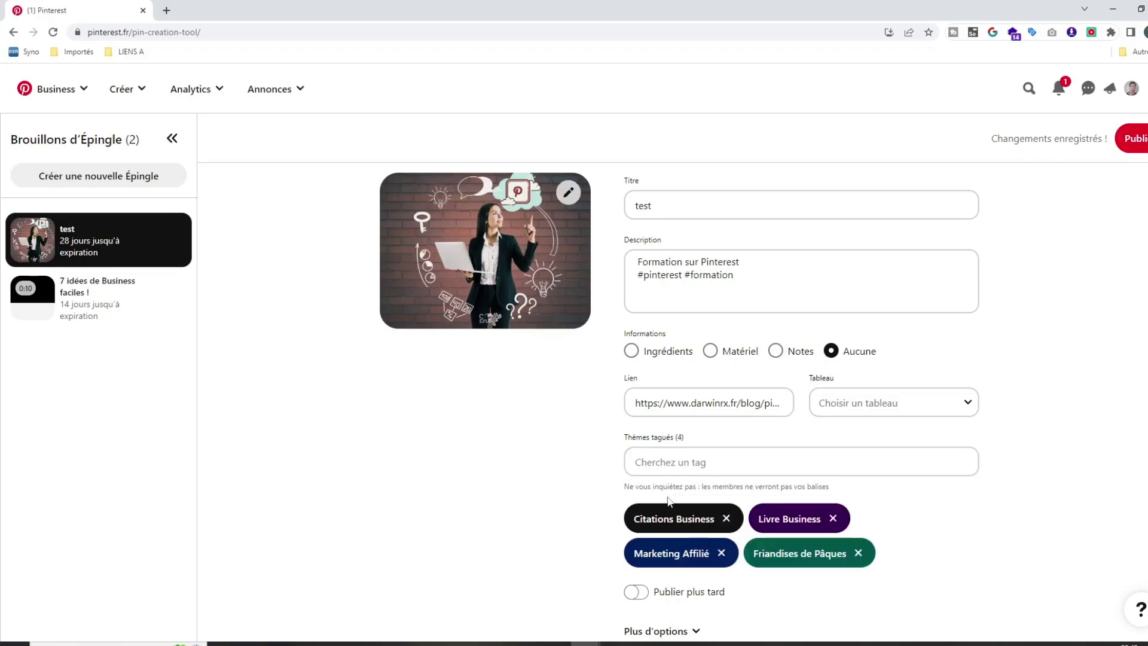
{"action": "left_click", "coordinate": [649, 464]}
{"action": "type", "text": "easter"}
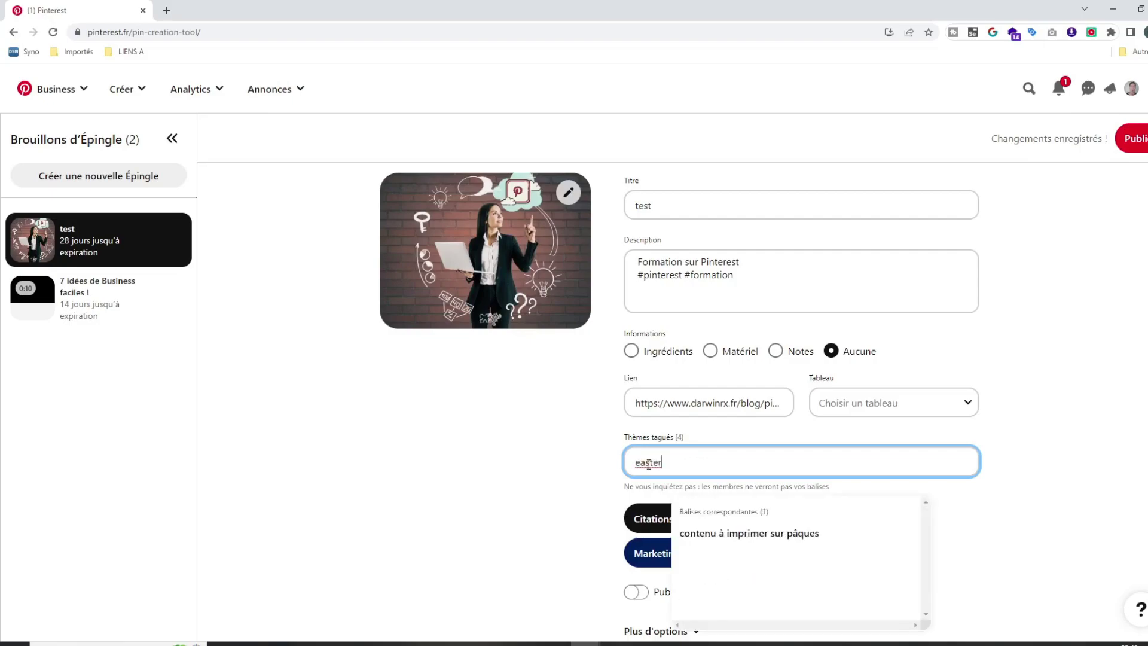
{"action": "key", "text": "BackSpace"}
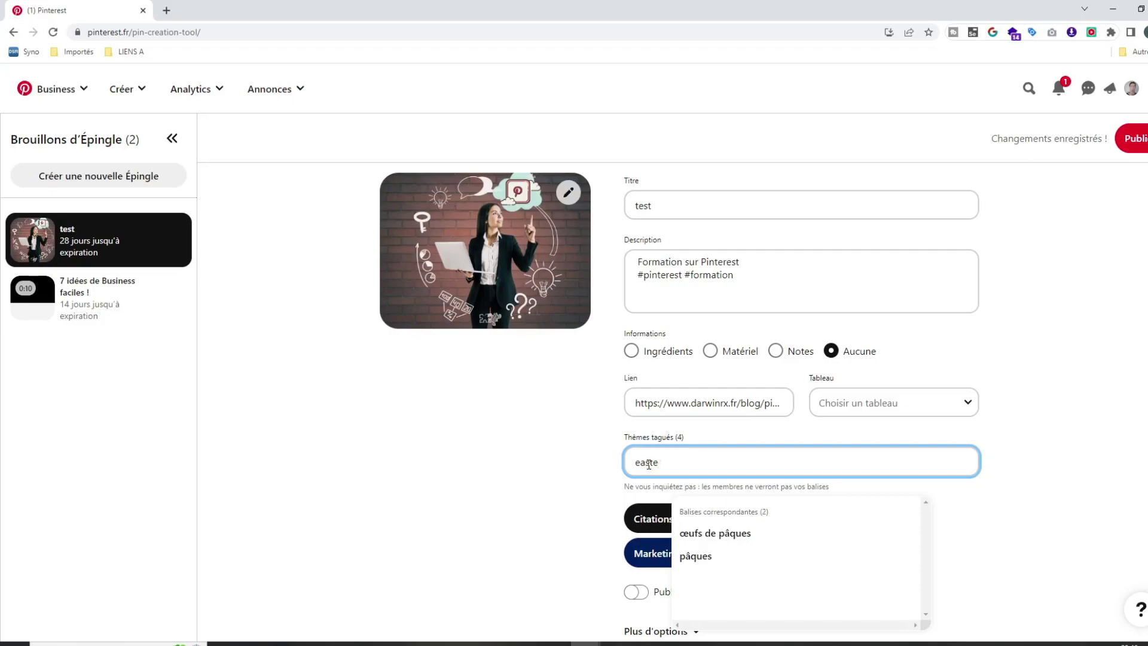
{"action": "left_click", "coordinate": [708, 557]}
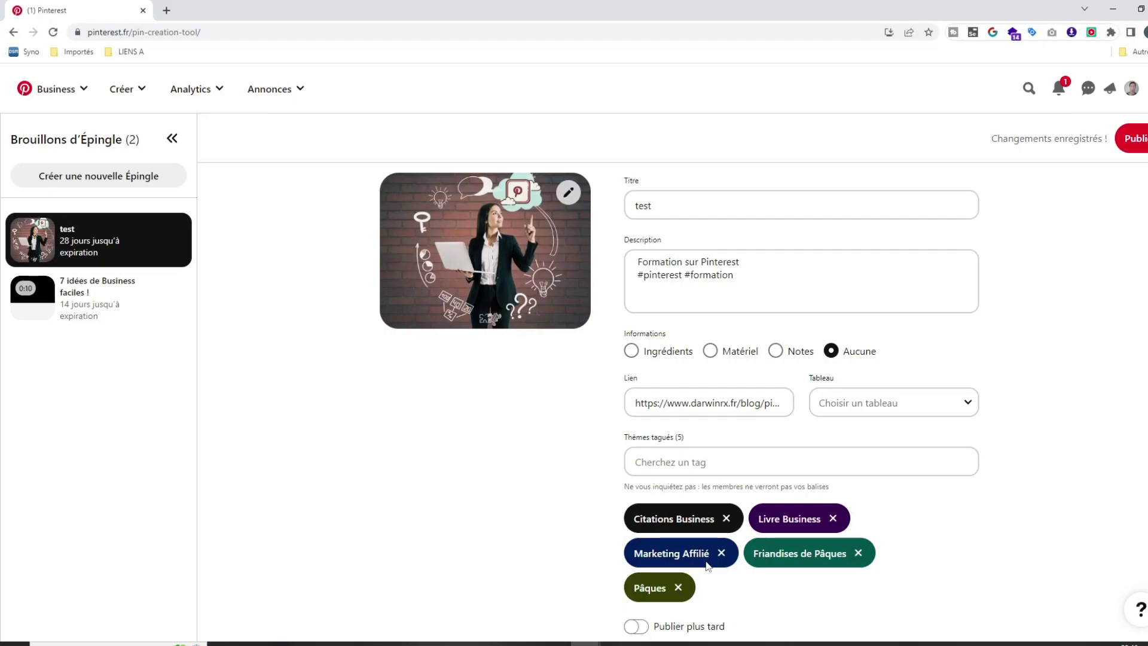
Turn on "Publier plus tard" for the Pin and expand its additional options to review them
{"action": "scroll", "coordinate": [571, 544], "scroll_direction": "down", "scroll_amount": 1}
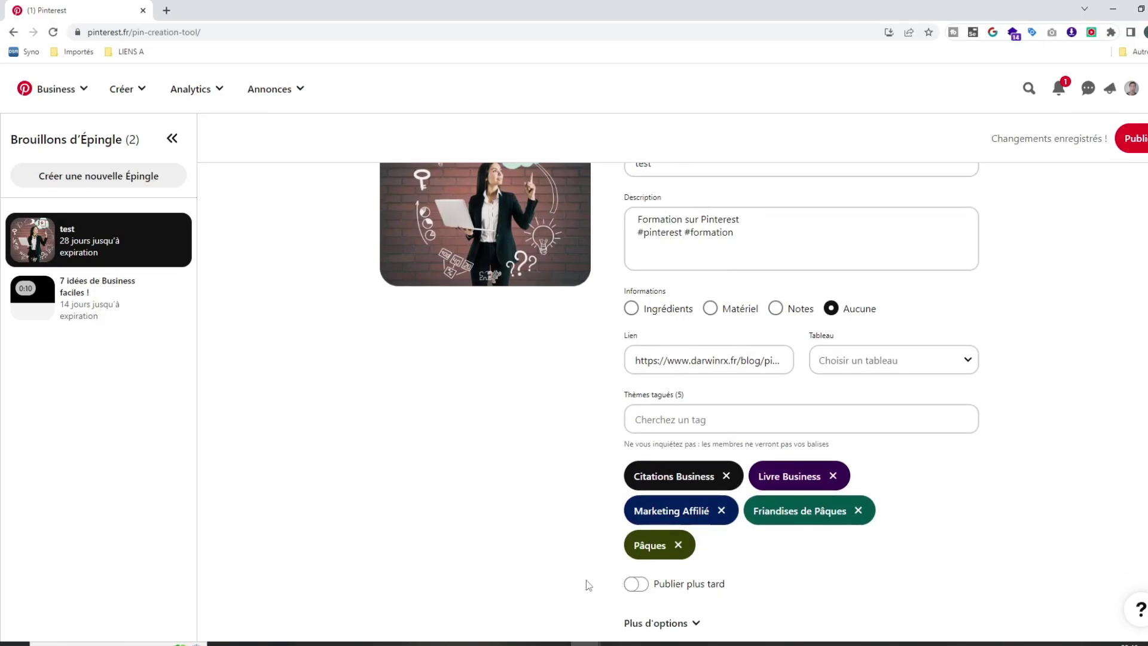
{"action": "left_click", "coordinate": [642, 586]}
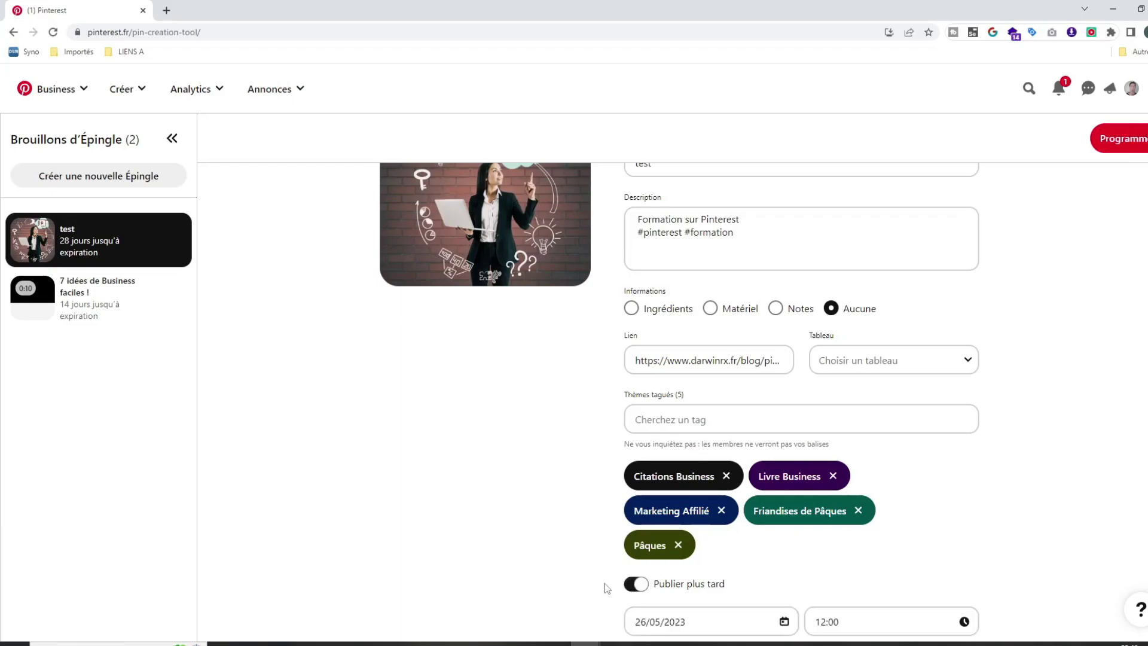
{"action": "left_click", "coordinate": [695, 624]}
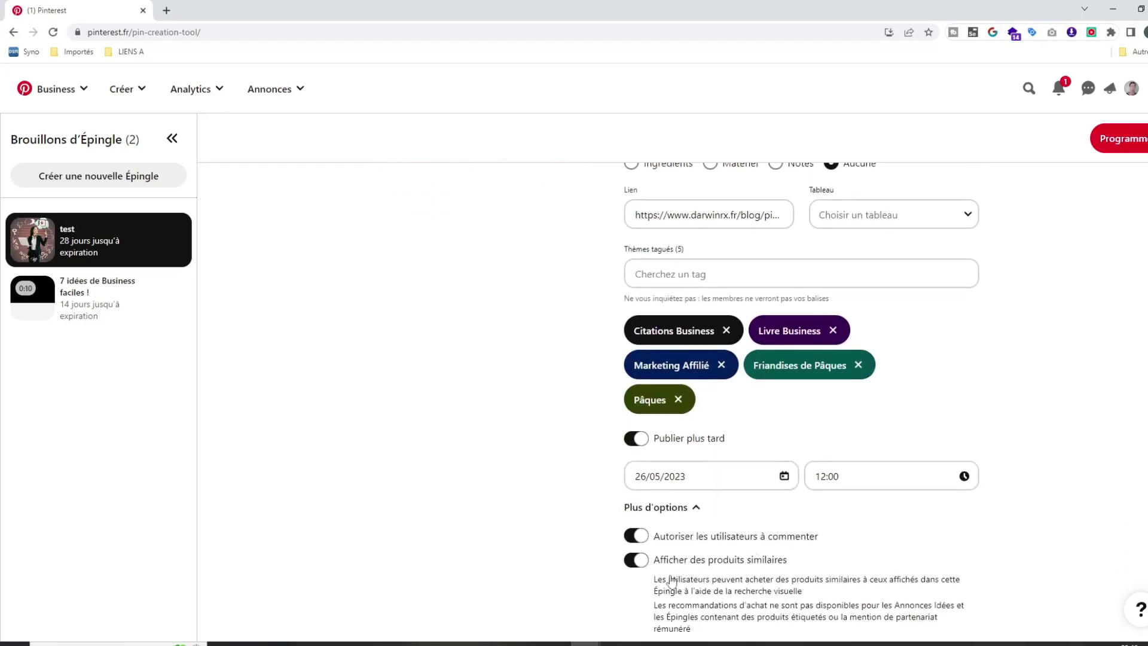
{"action": "scroll", "coordinate": [508, 457], "scroll_direction": "up", "scroll_amount": 3}
{"action": "scroll", "coordinate": [515, 459], "scroll_direction": "down", "scroll_amount": 3}
{"action": "scroll", "coordinate": [573, 509], "scroll_direction": "up", "scroll_amount": 3}
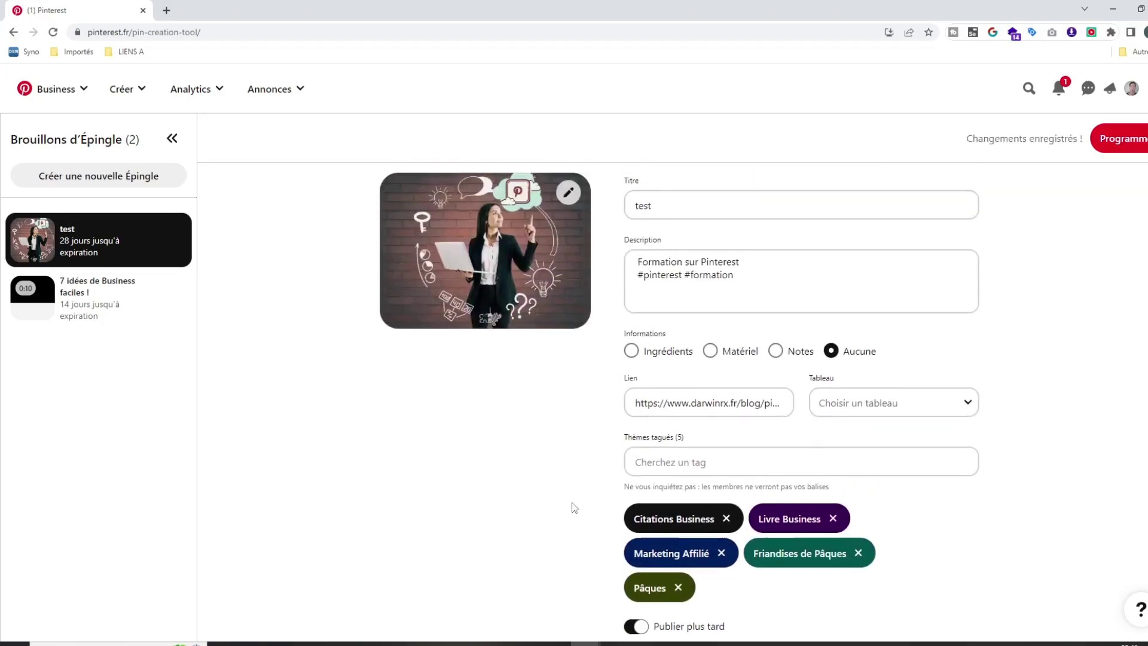